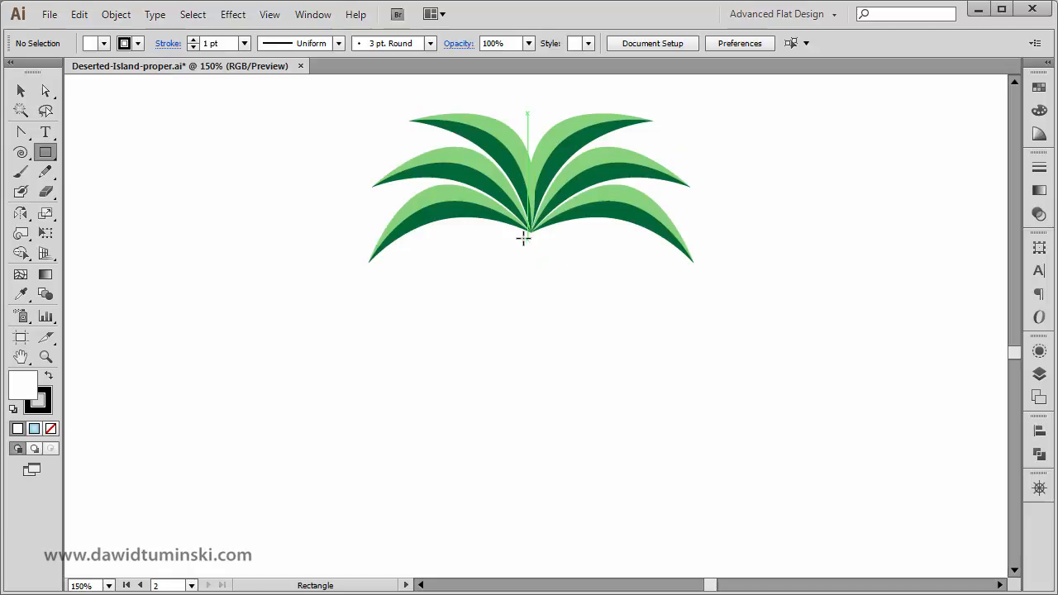
- Draw a narrow vertical rectangle about 22 by 197 px below the palm leaves as the trunk
mouse_move(522, 230)
left_mouse_down()
mouse_move(522, 442)
mouse_move(550, 474)
left_mouse_up()
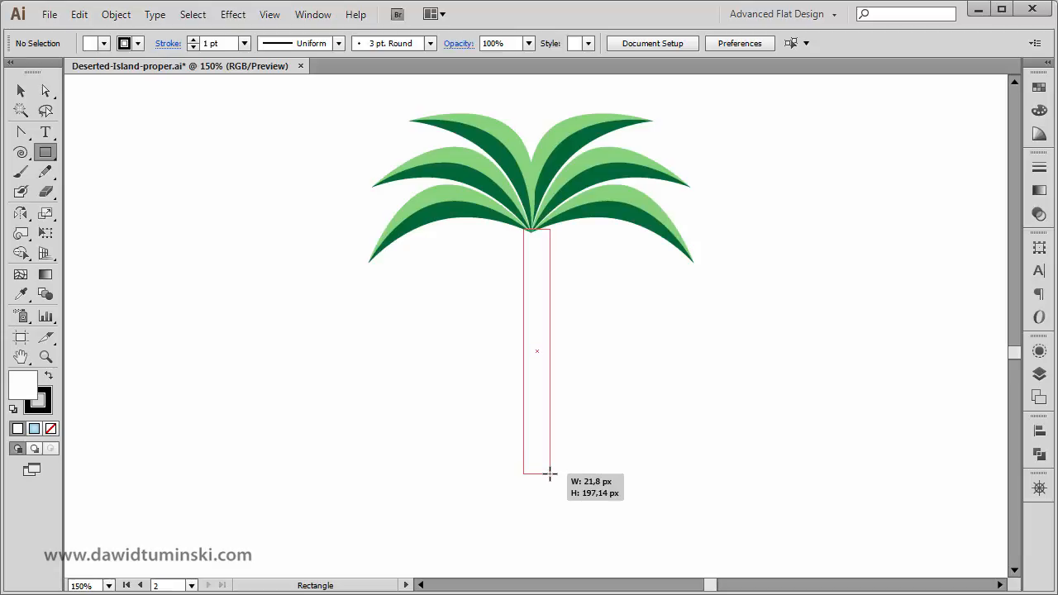
left_click_drag(550, 474, 550, 474)
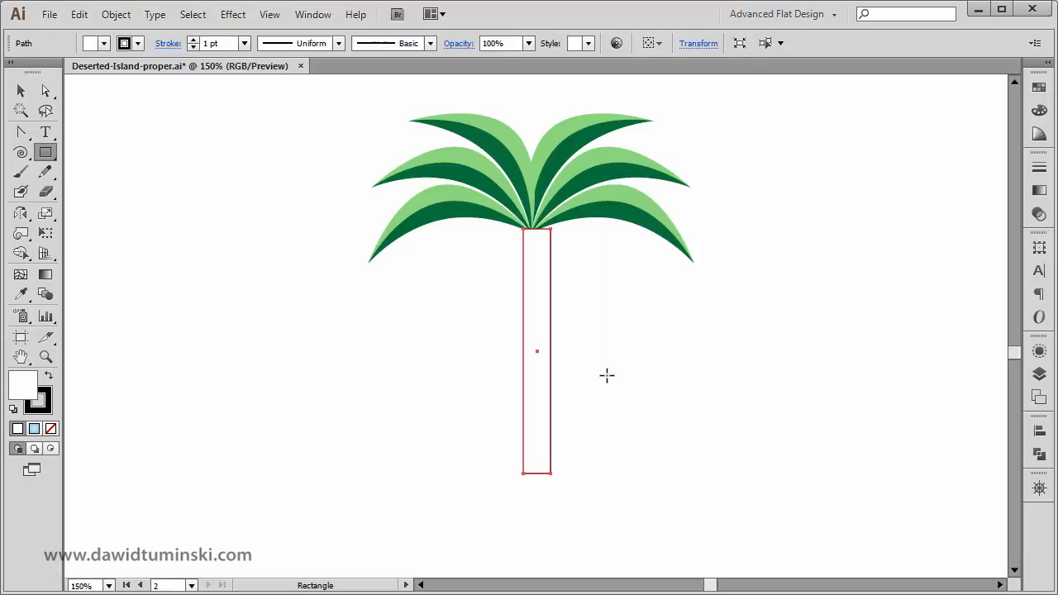
left_click(20, 90)
- Examine the two-tone palm trunks in the finished island illustration, then return to the new palm
key("space")
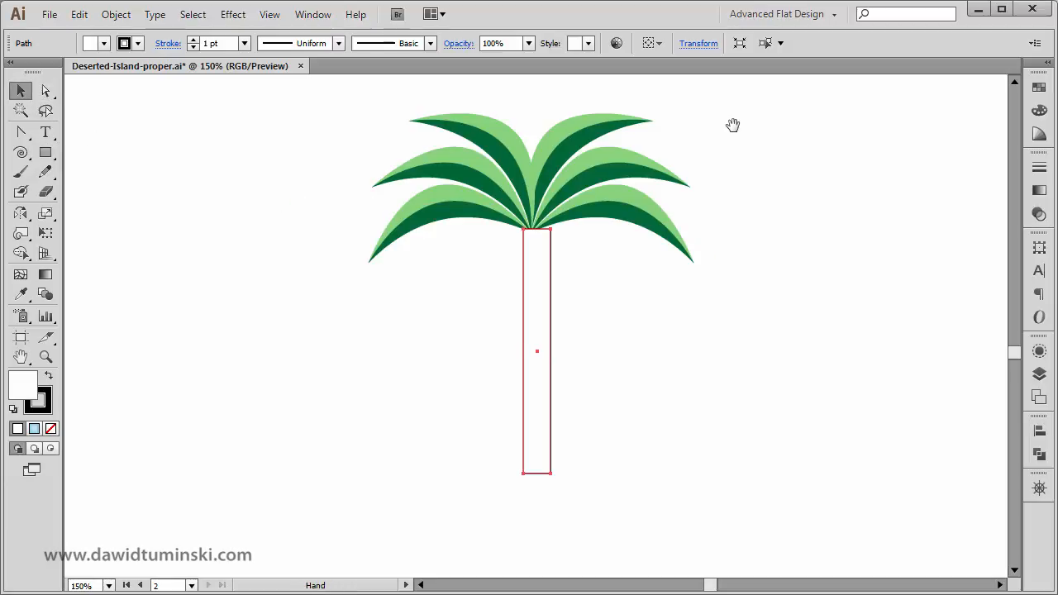
left_click_drag(732, 124, 686, 347)
left_click_drag(662, 116, 650, 424)
left_click_drag(659, 181, 690, 408)
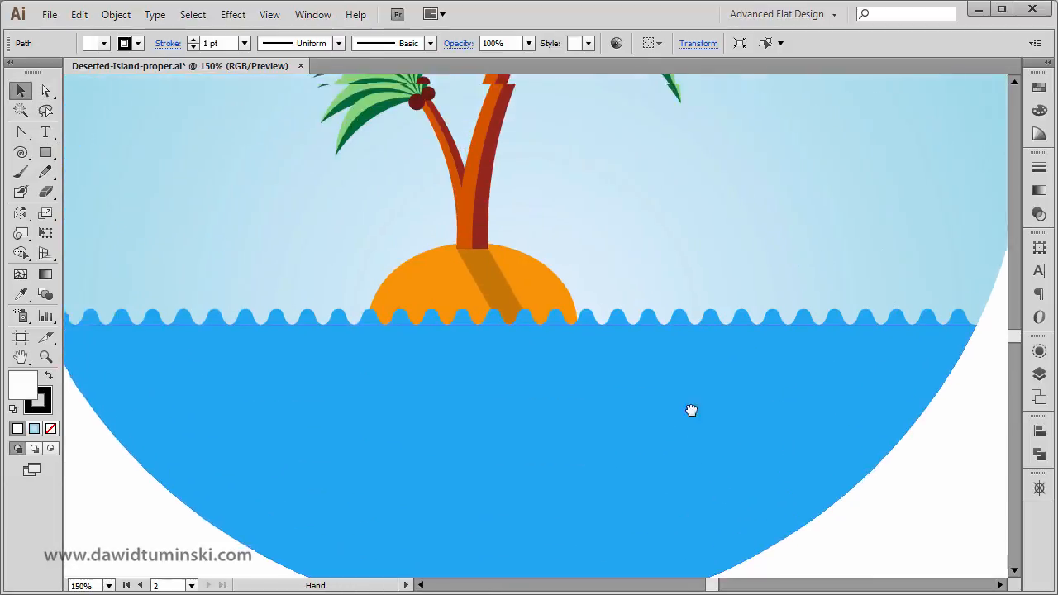
left_click_drag(656, 127, 656, 239)
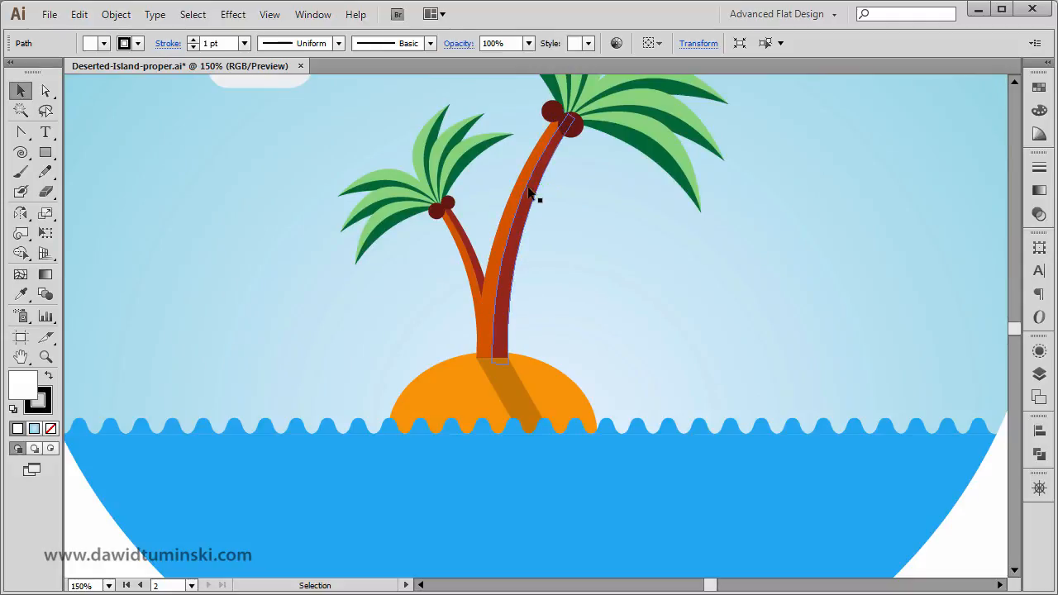
left_click_drag(646, 502, 650, 67)
mouse_move(620, 292)
left_mouse_down()
mouse_move(656, 215)
mouse_move(625, 70)
left_mouse_up()
left_click_drag(666, 266, 672, 337)
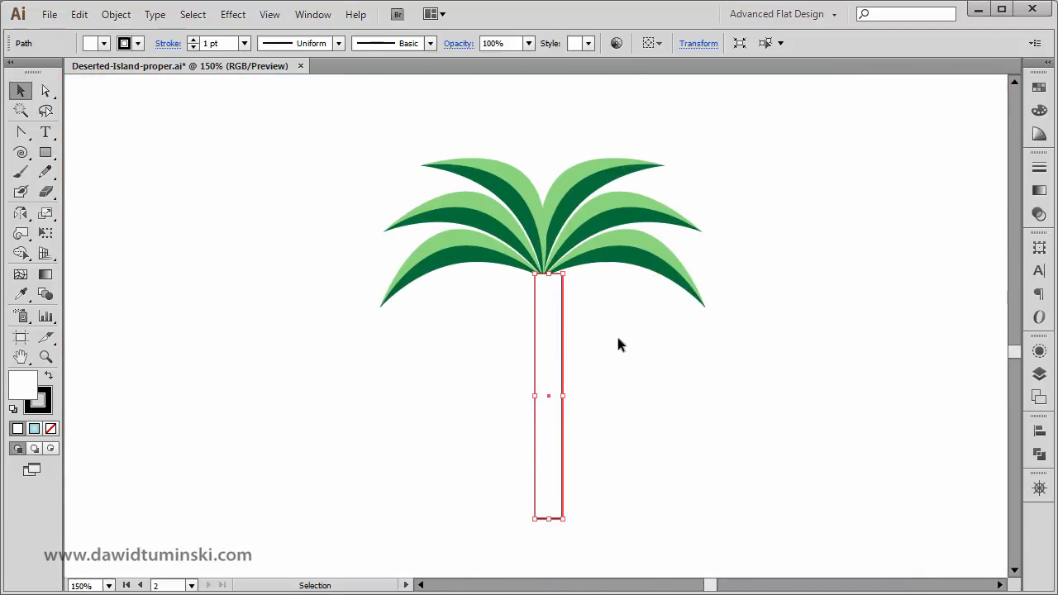
- Split the trunk rectangle into a grid of 1 row and 2 columns with a 0 px gutter, previewing the result
left_click(116, 15)
mouse_move(181, 294)
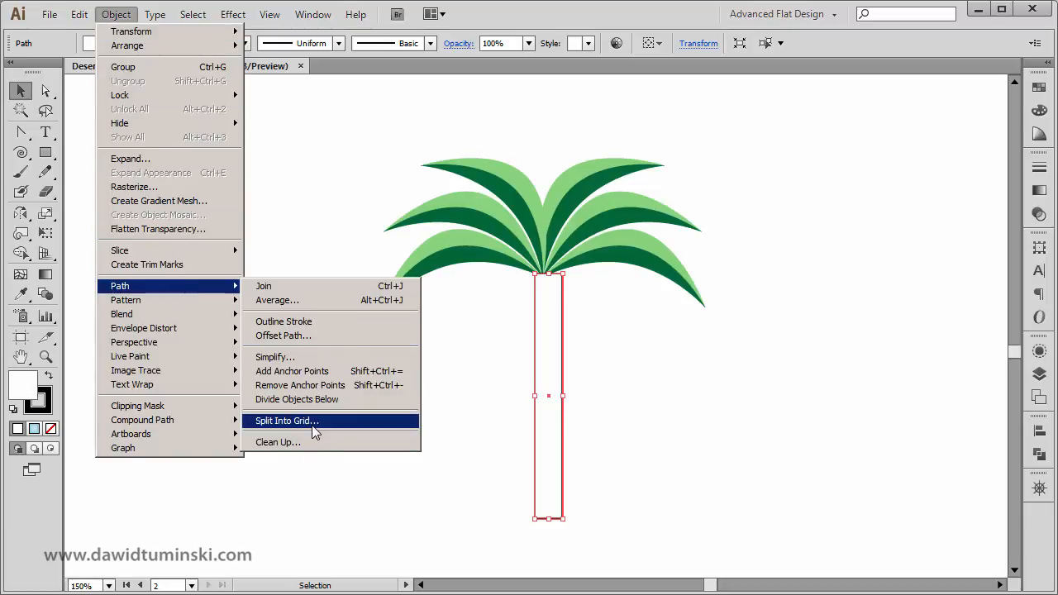
left_click(285, 421)
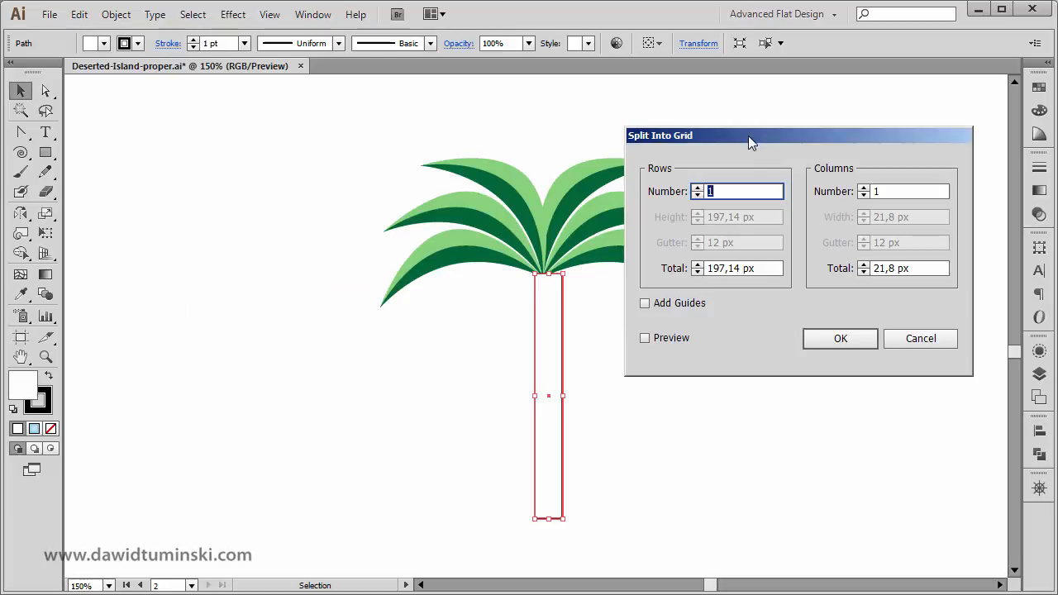
left_click_drag(748, 136, 769, 106)
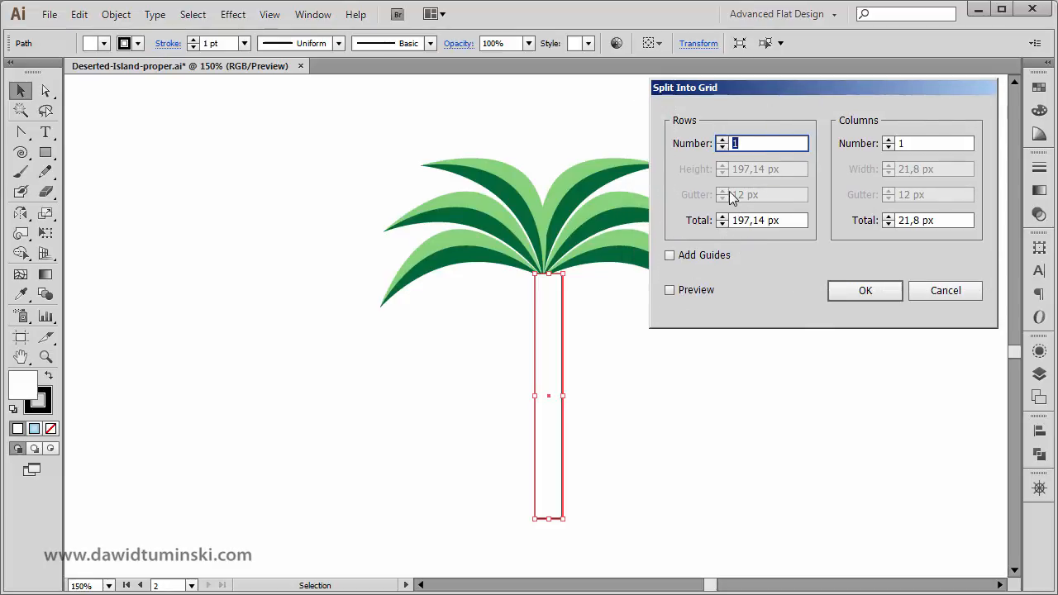
left_click(694, 291)
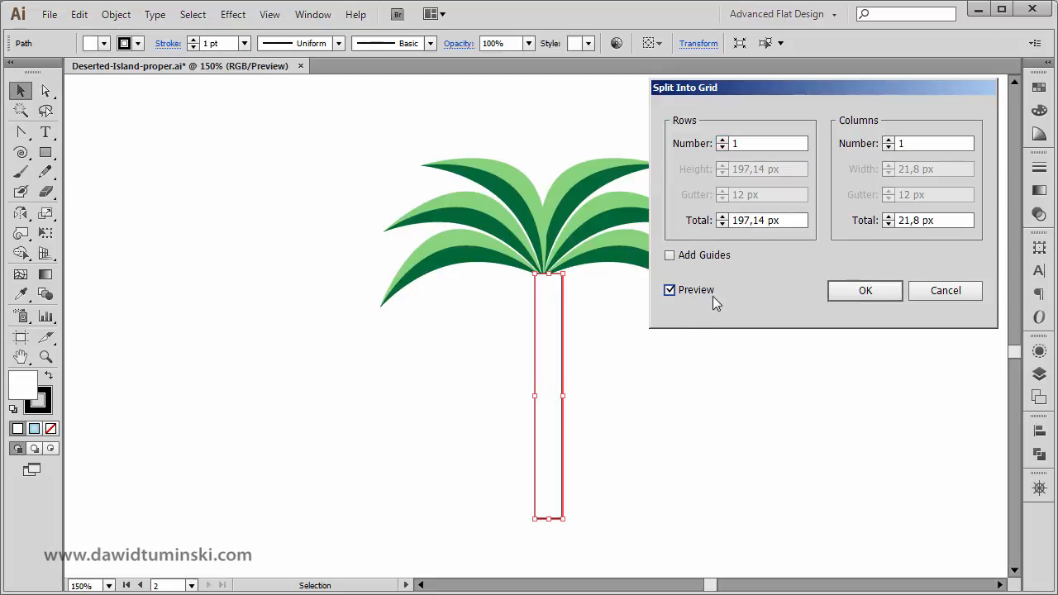
left_click(890, 140)
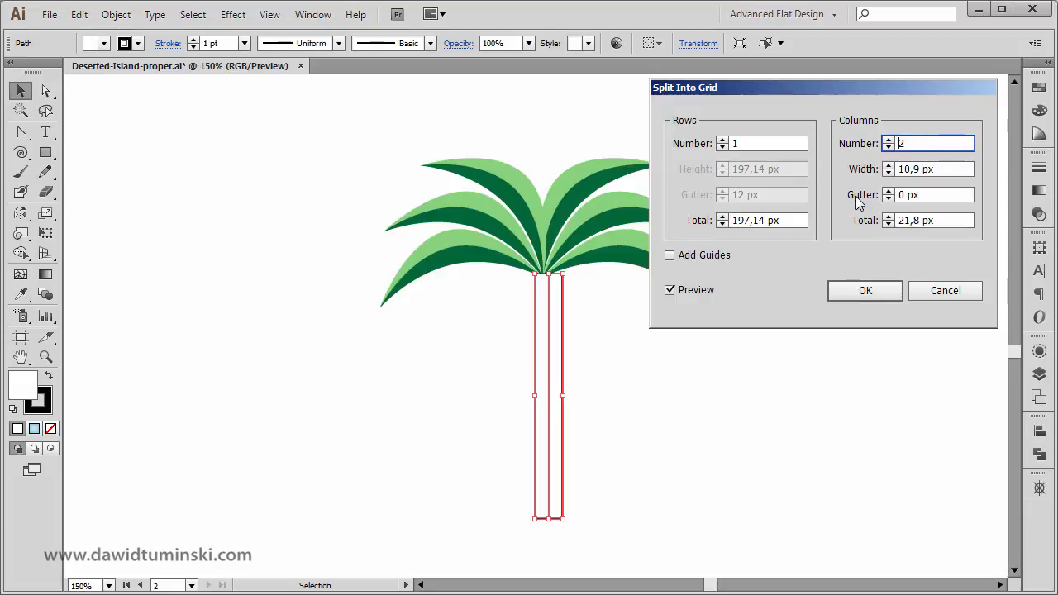
left_click(859, 292)
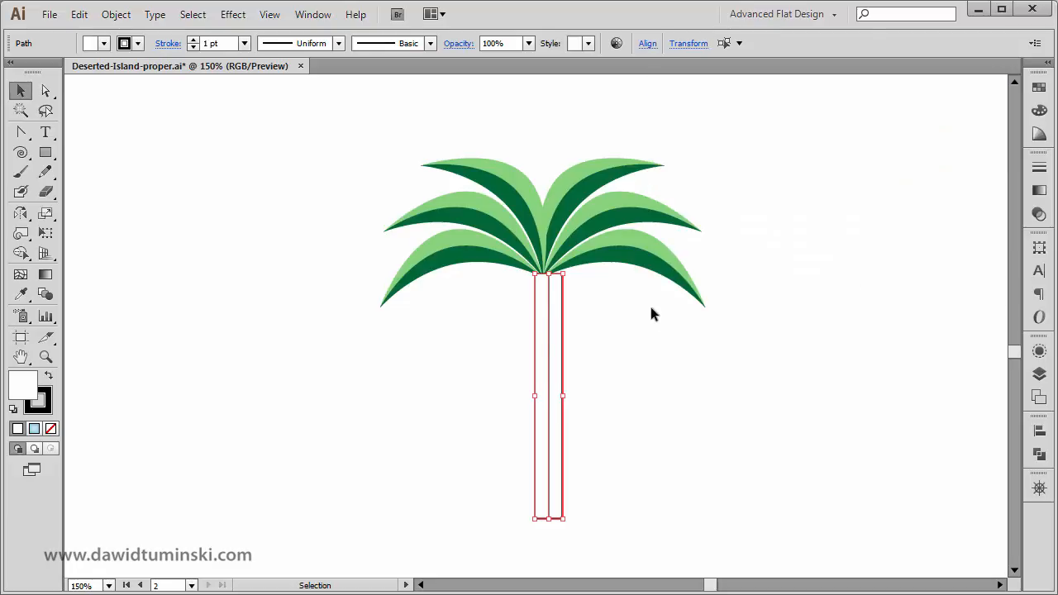
- Move both trunk halves so their shared edge lines up with the meeting point of the leaves
left_click(612, 339)
left_click_drag(524, 394, 559, 360)
left_click(609, 379)
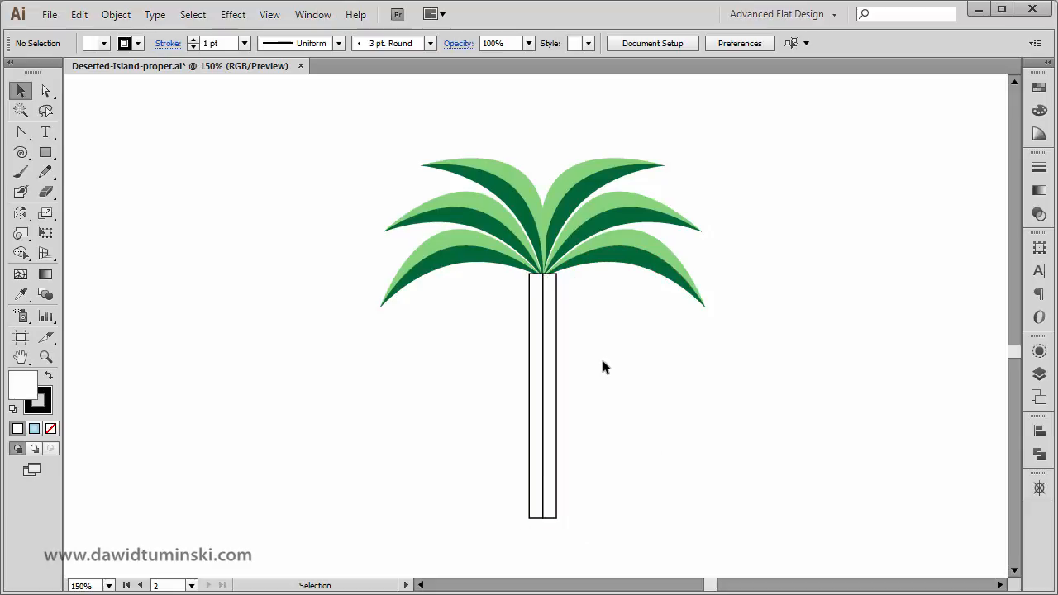
- Group the two trunk halves and isolate the group for editing
left_click(543, 390)
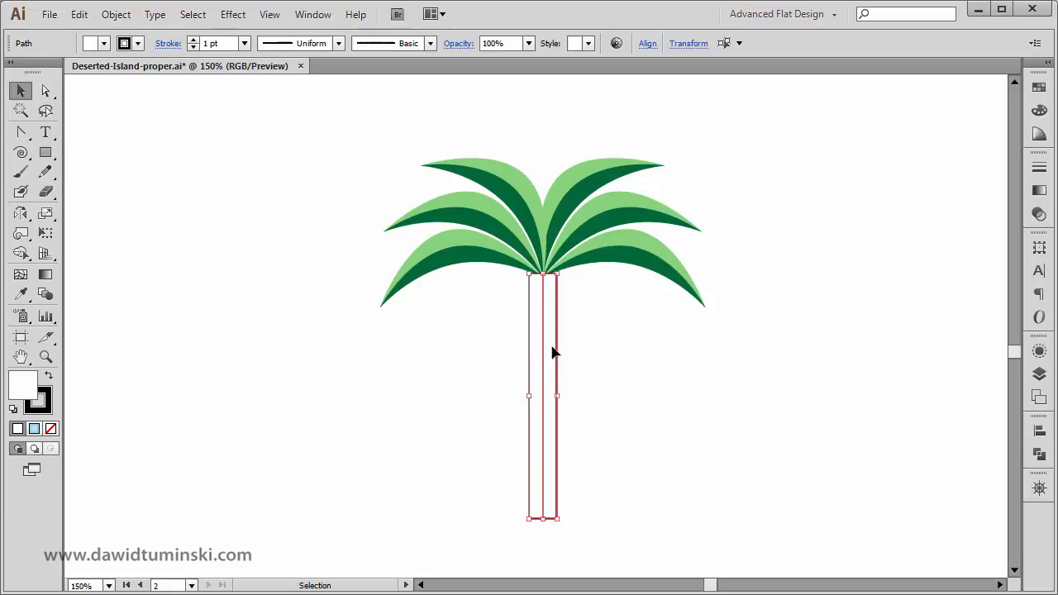
key("a")
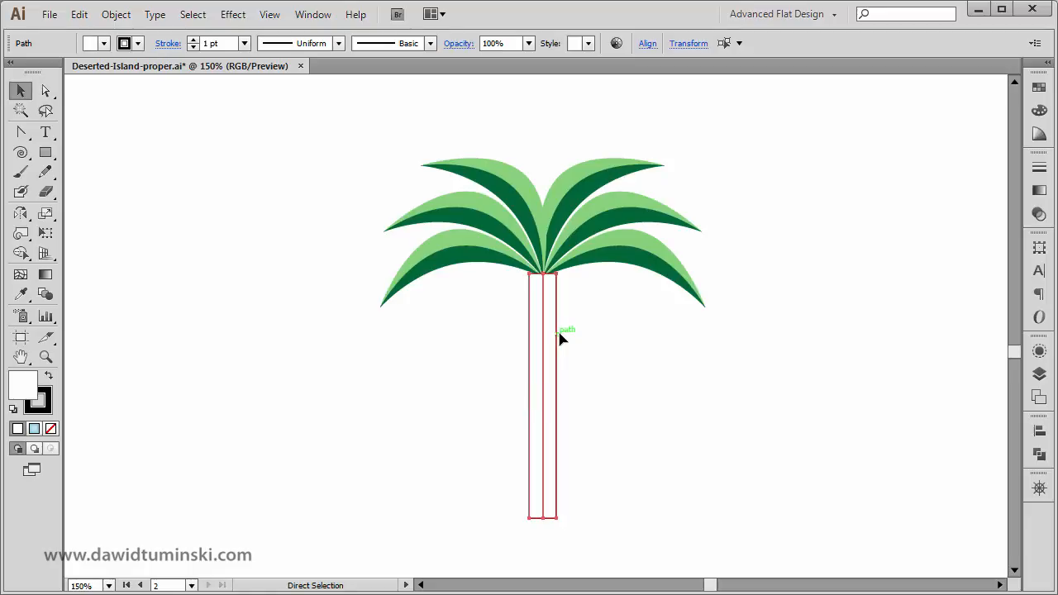
key("v")
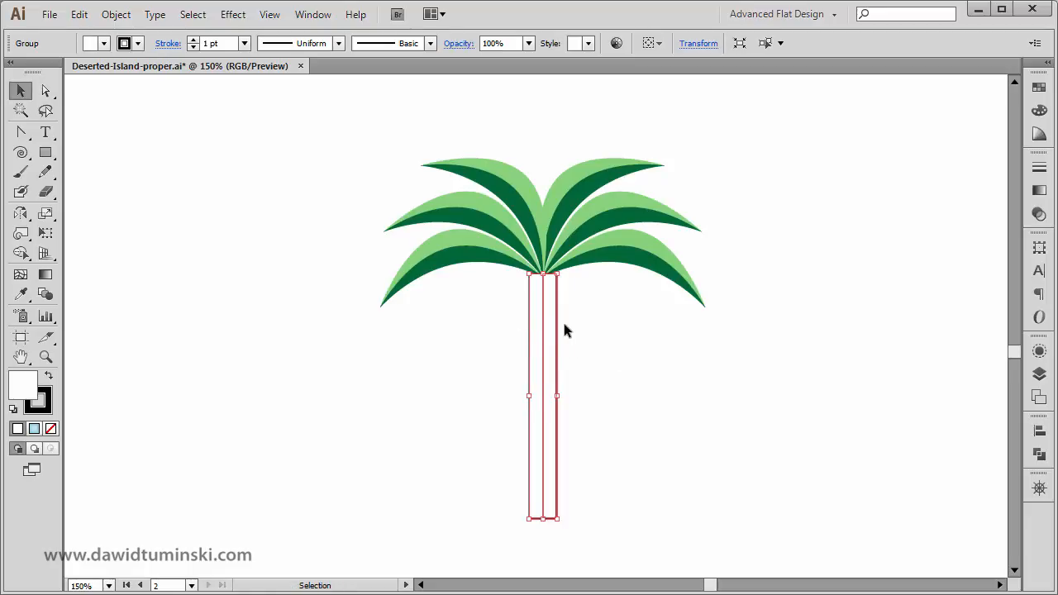
key("ctrl+g")
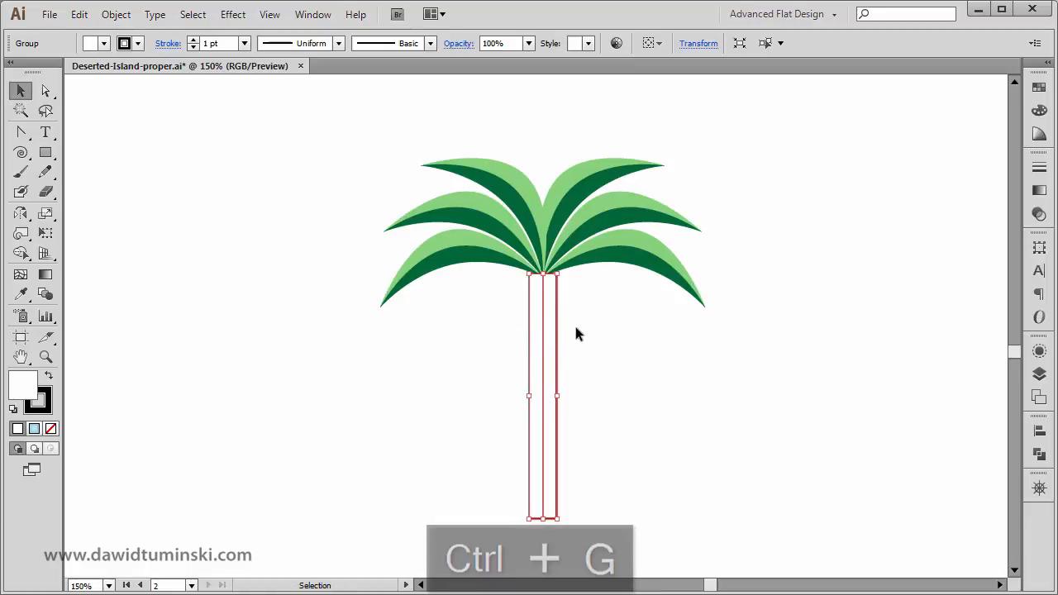
double_click(558, 331)
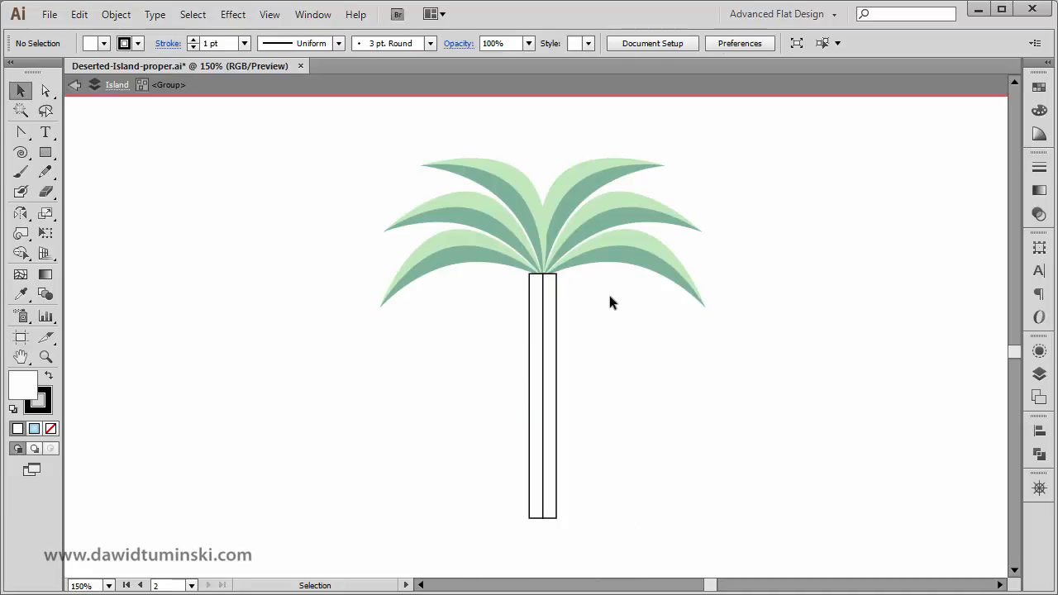
key("ctrl+space")
left_click_drag(615, 340, 468, 239)
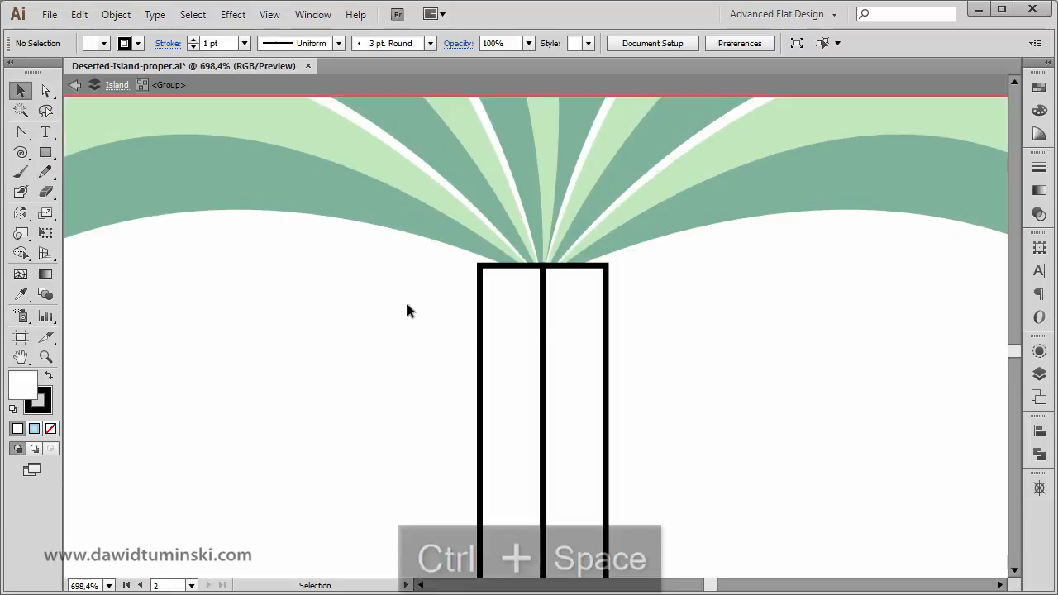
left_click_drag(744, 277, 706, 220)
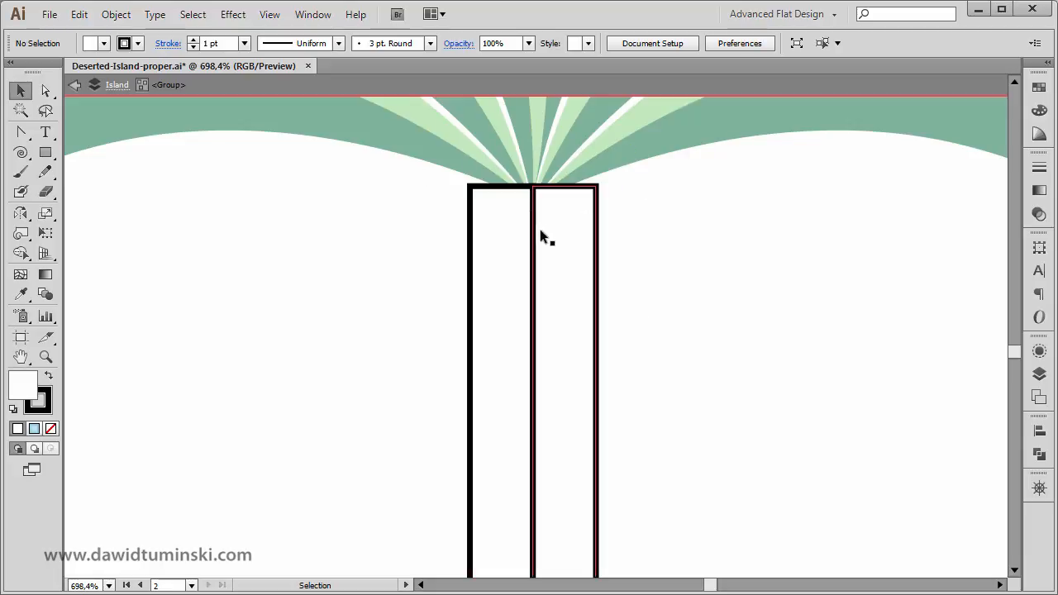
- Taper the trunk by scaling only its top anchor points uniformly to 50%, and exit the group's isolation
left_click(47, 90)
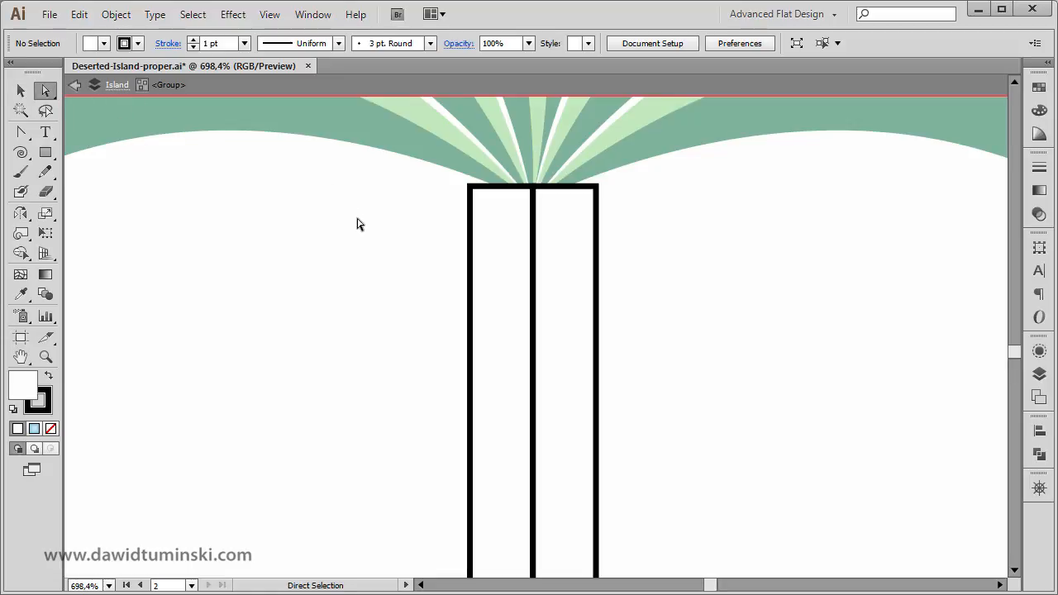
left_click_drag(359, 128, 701, 249)
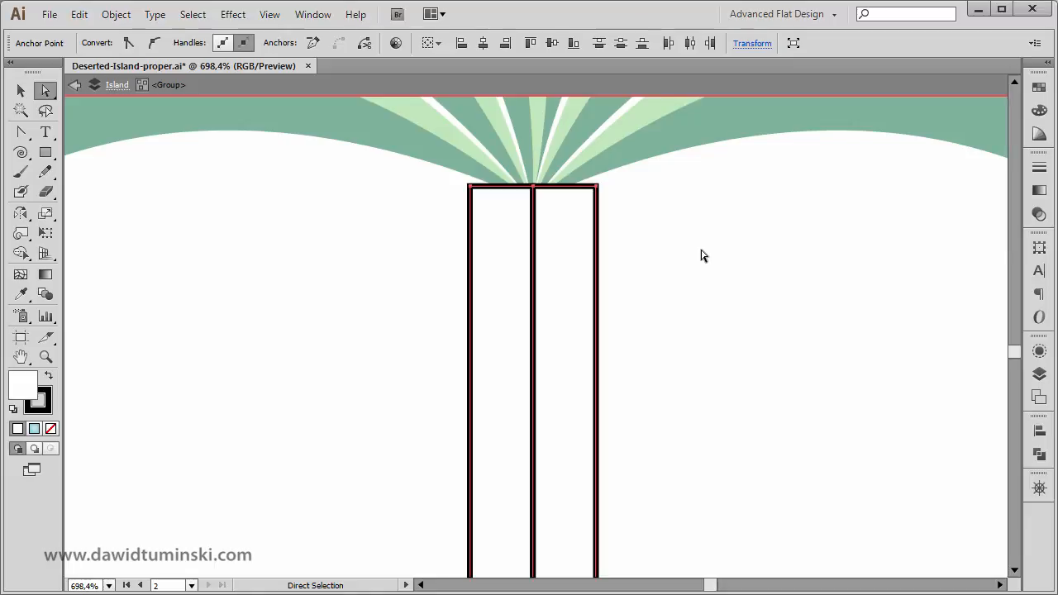
key("s")
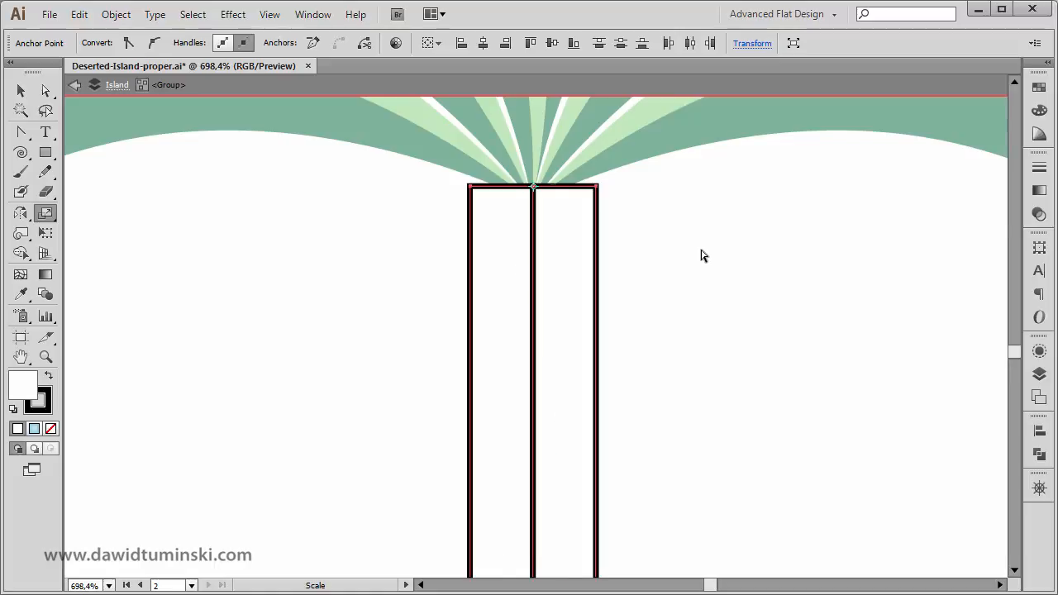
key("Return")
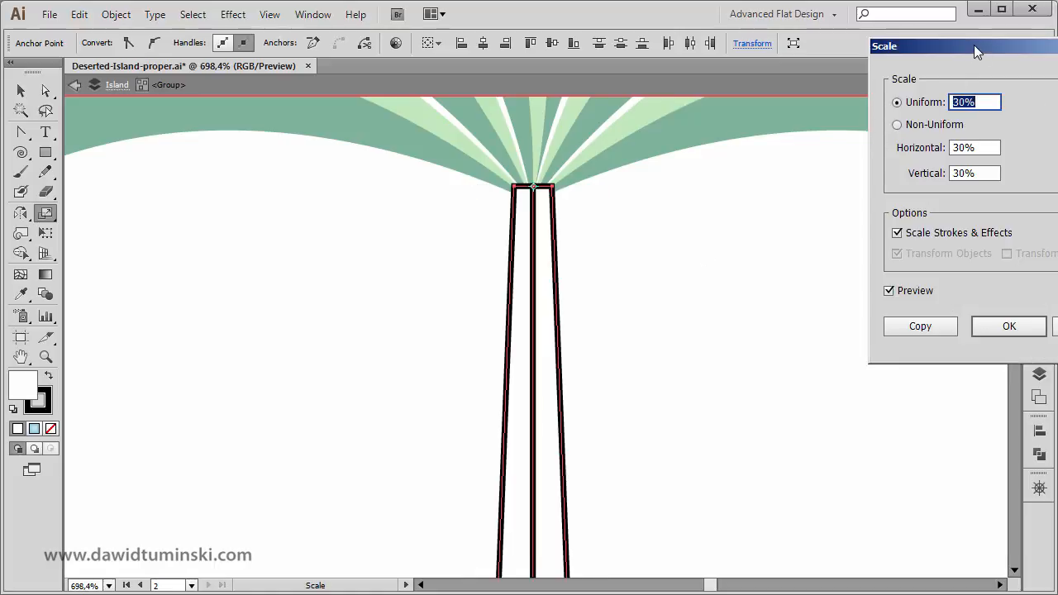
left_click_drag(974, 45, 863, 90)
key("shift+Up")
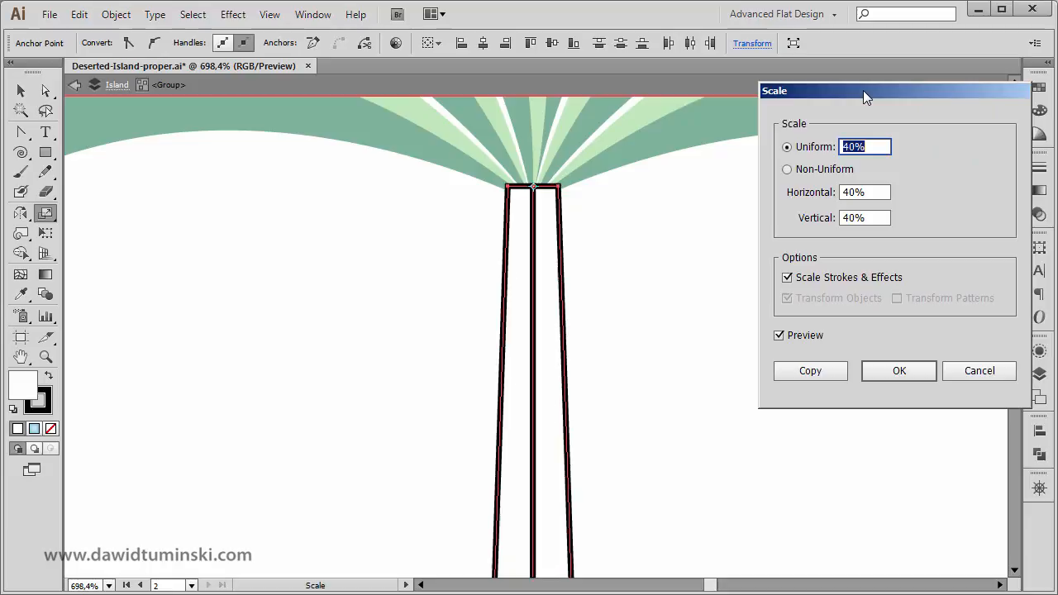
key("shift+Up")
key("shift+Down")
key("shift+Up")
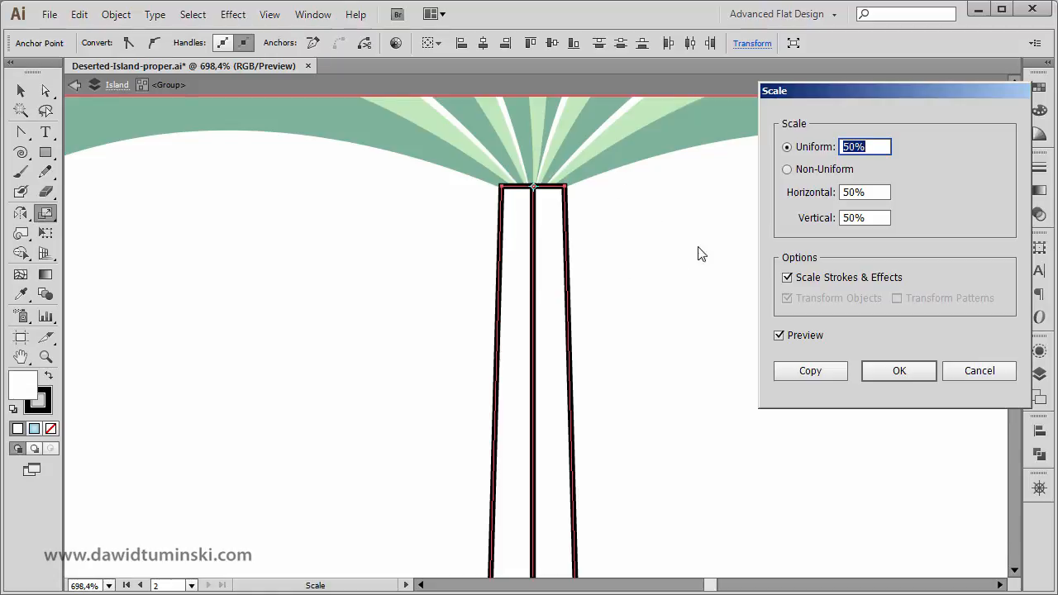
left_click_drag(825, 91, 802, 106)
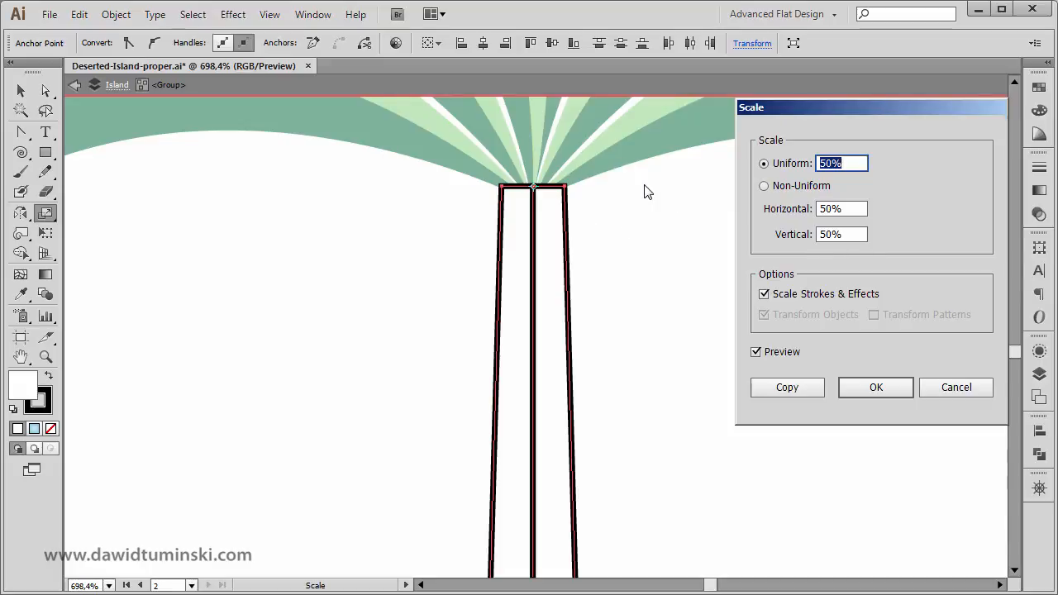
left_click(874, 389)
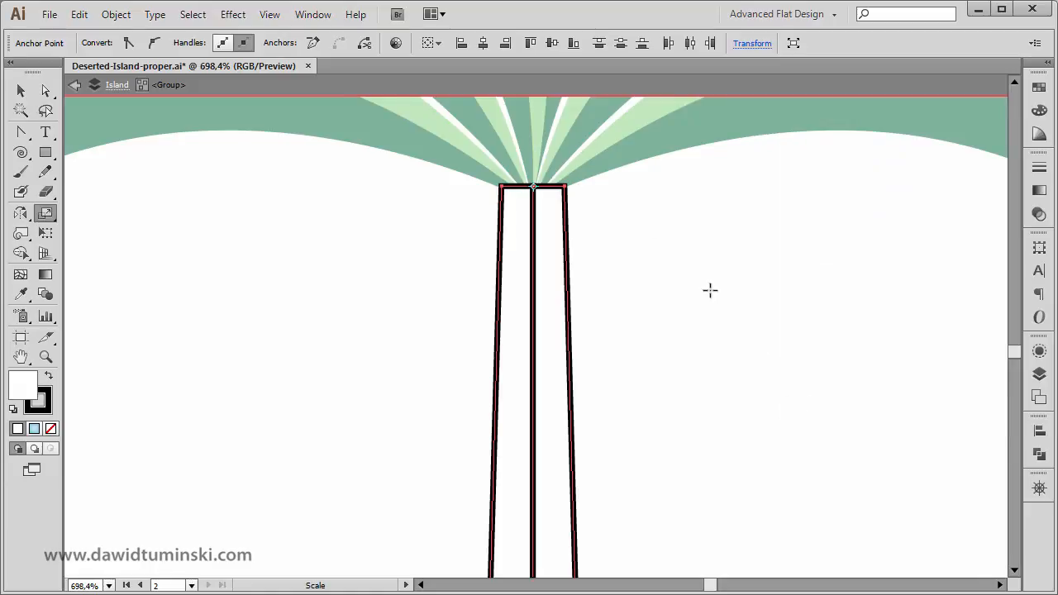
left_click(75, 86)
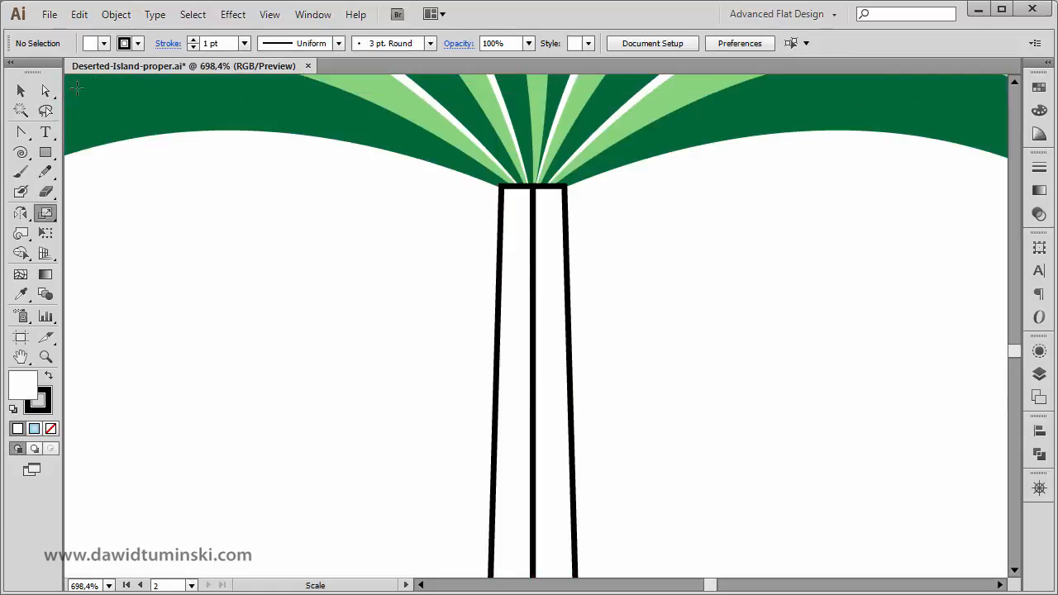
- Ungroup the two halves of the tapered trunk
key("ctrl+minus")
key("ctrl+minus")
key("ctrl+minus")
key("ctrl+minus")
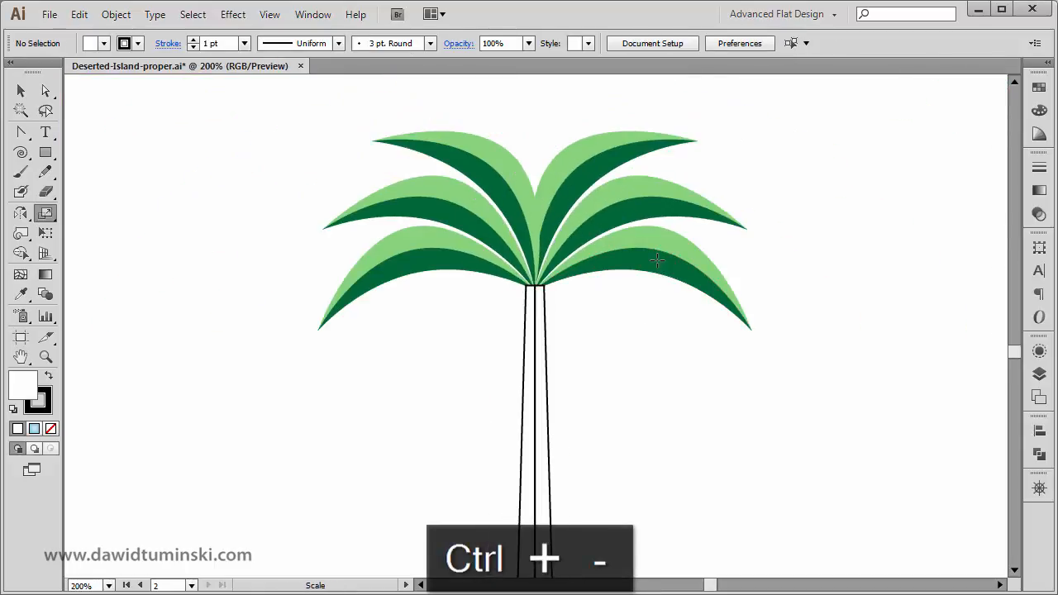
left_click_drag(654, 389, 661, 361)
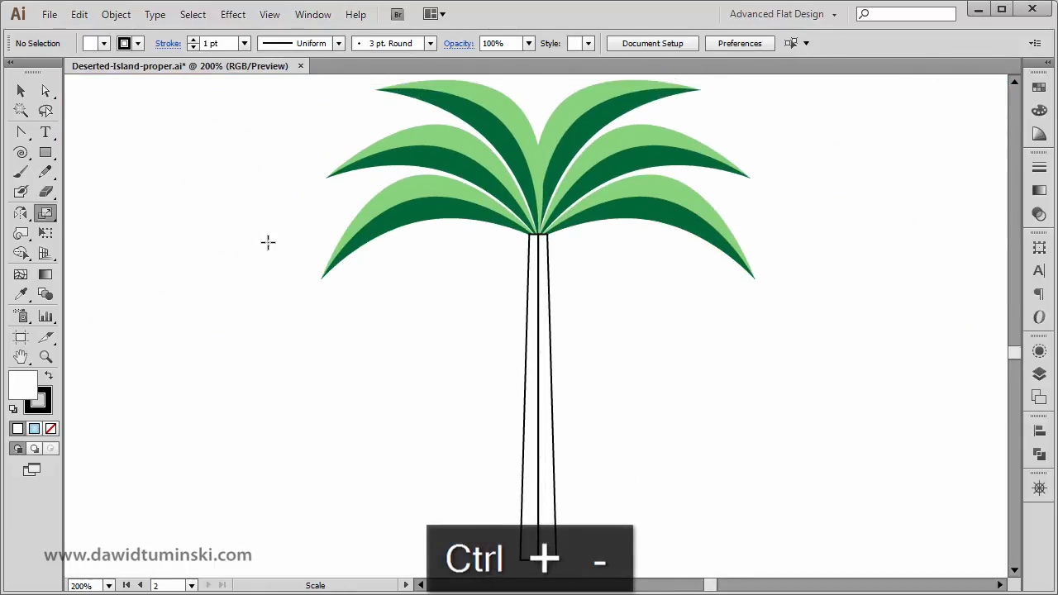
left_click(20, 90)
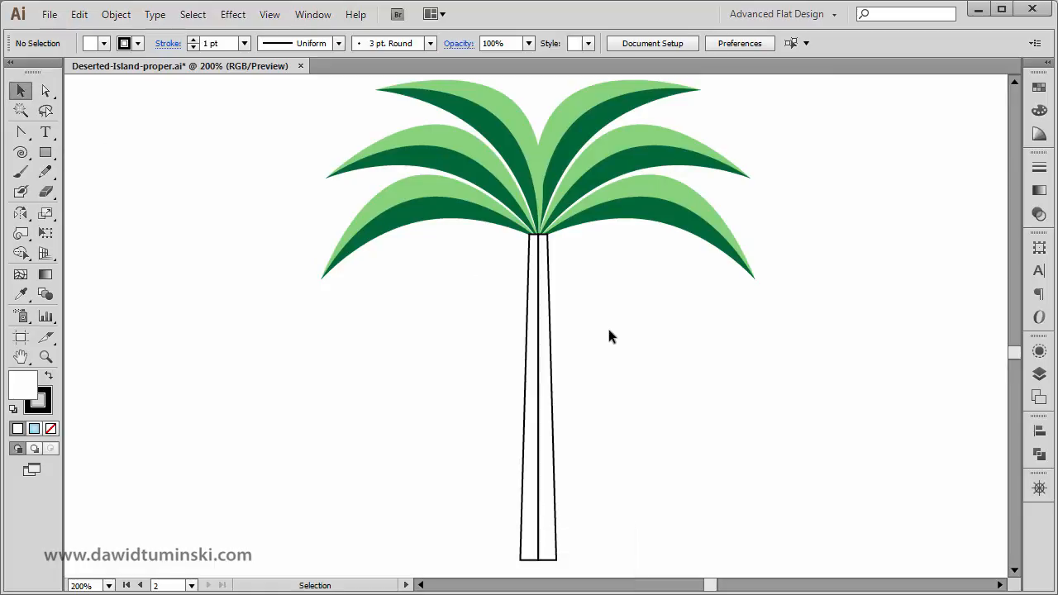
left_click(551, 316)
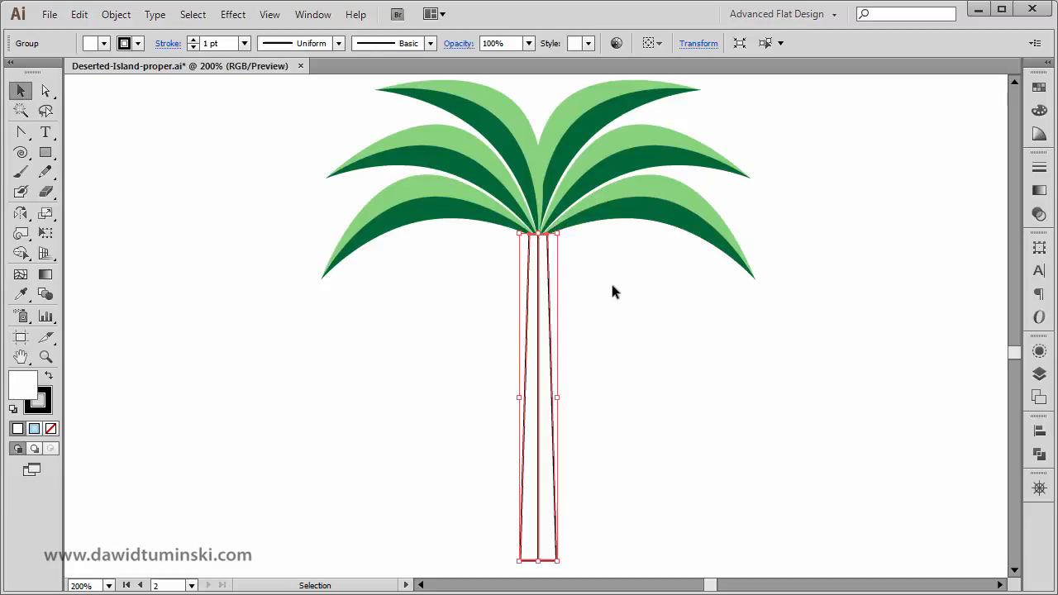
left_click(603, 414)
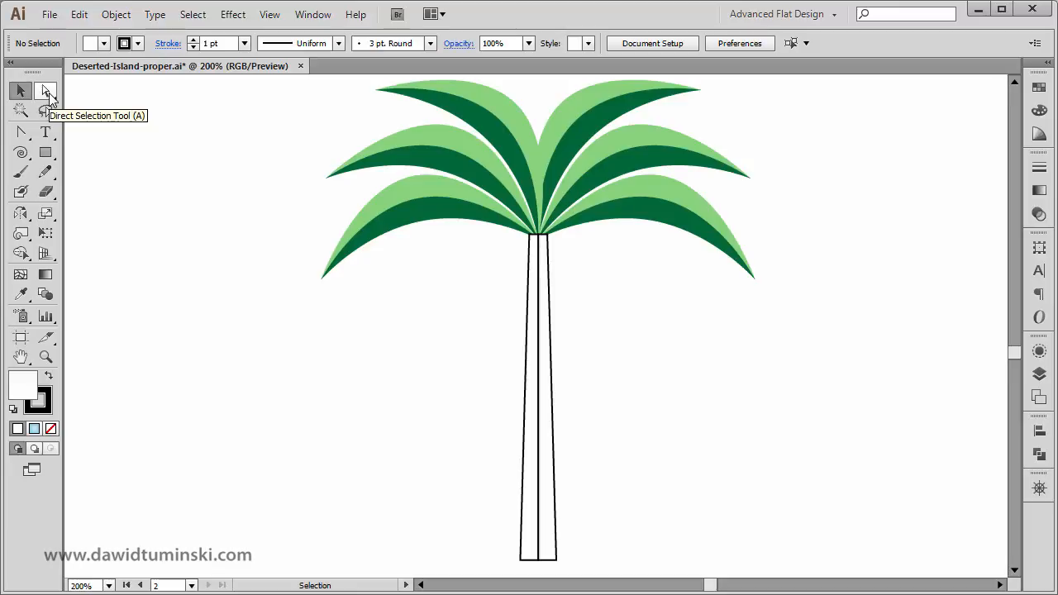
left_click(538, 323)
key("ctrl+shift+g")
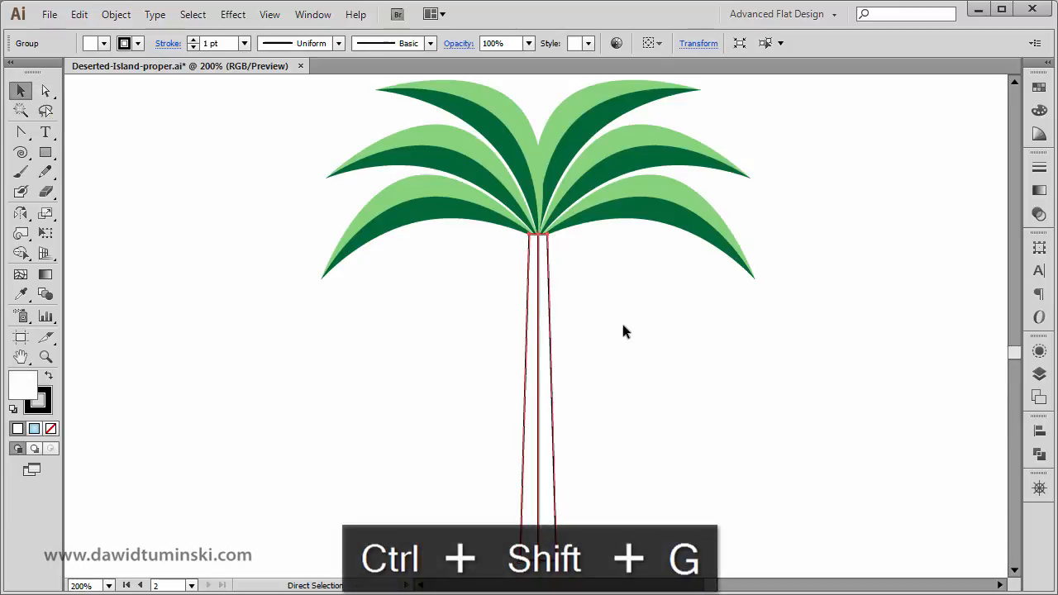
- Ungroup the tapered trunk and fill its right half with the brownish-red swatch and its left half with the orange swatch
key("ctrl+shift+g")
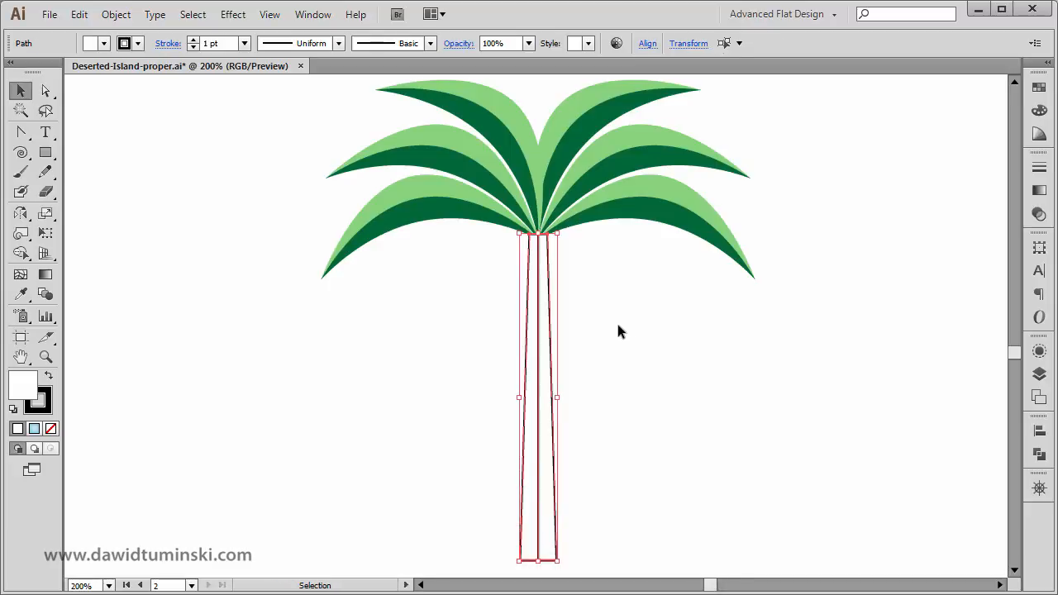
left_click(616, 320)
left_click(552, 332)
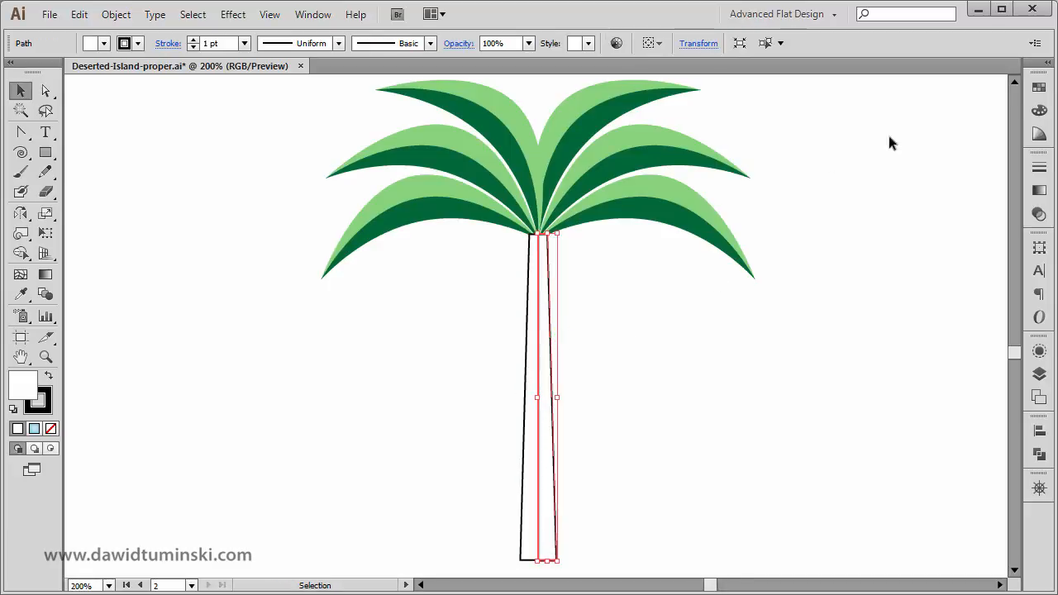
left_click(1038, 87)
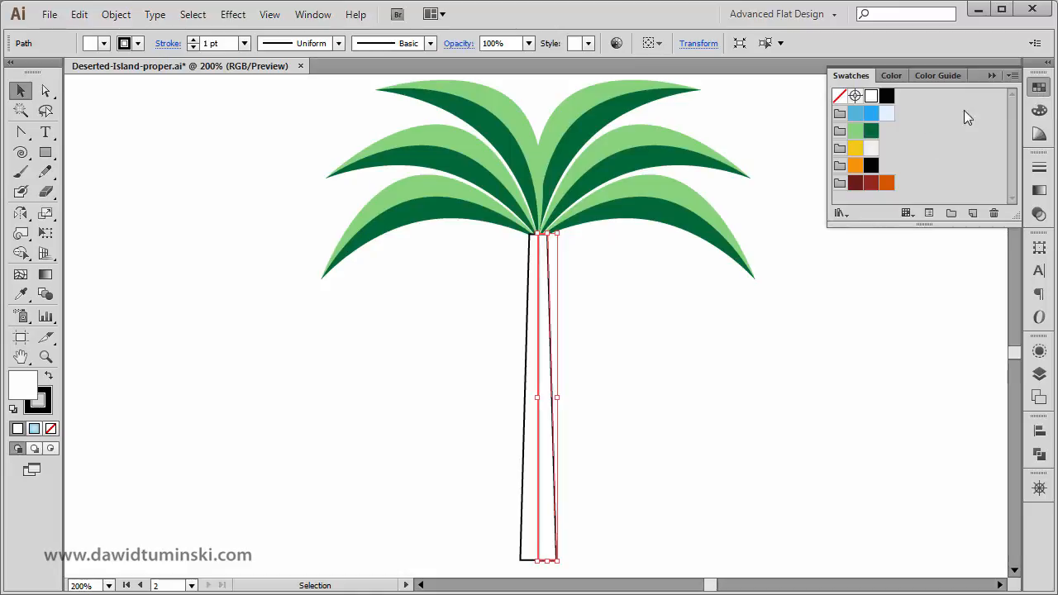
left_click(871, 184)
left_click(480, 352)
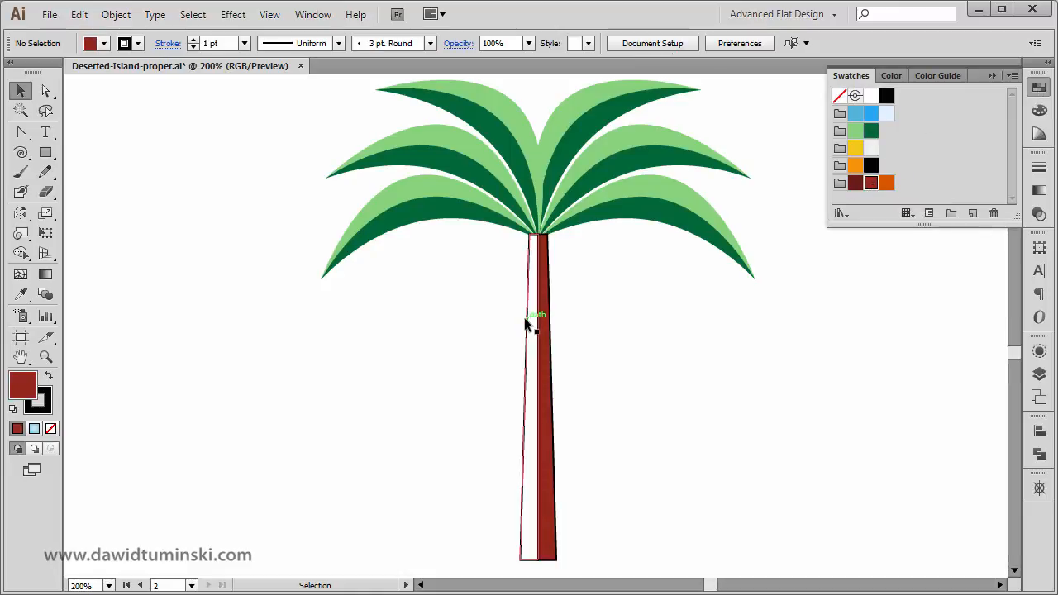
left_click(526, 324)
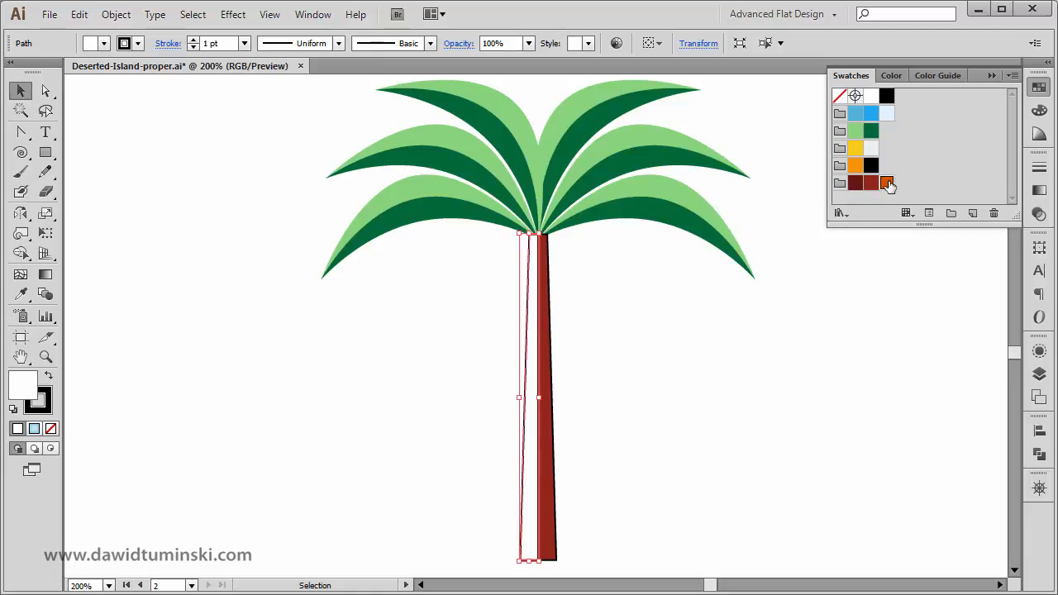
left_click(886, 182)
- Remove the black stroke from both trunk halves and deselect them
left_click_drag(622, 383, 326, 311)
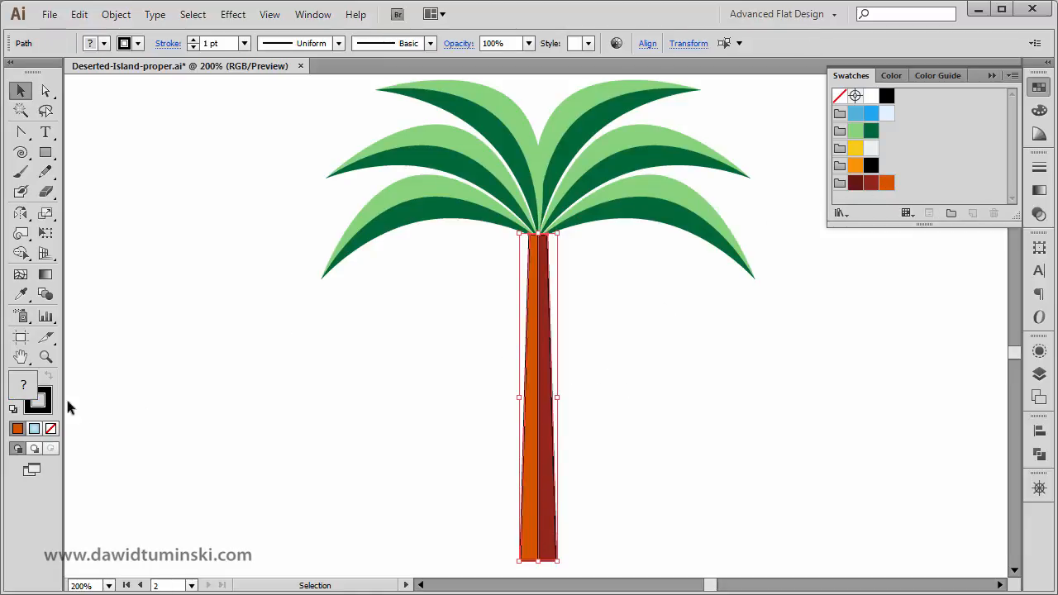
left_click(37, 403)
left_click(51, 428)
left_click(152, 409)
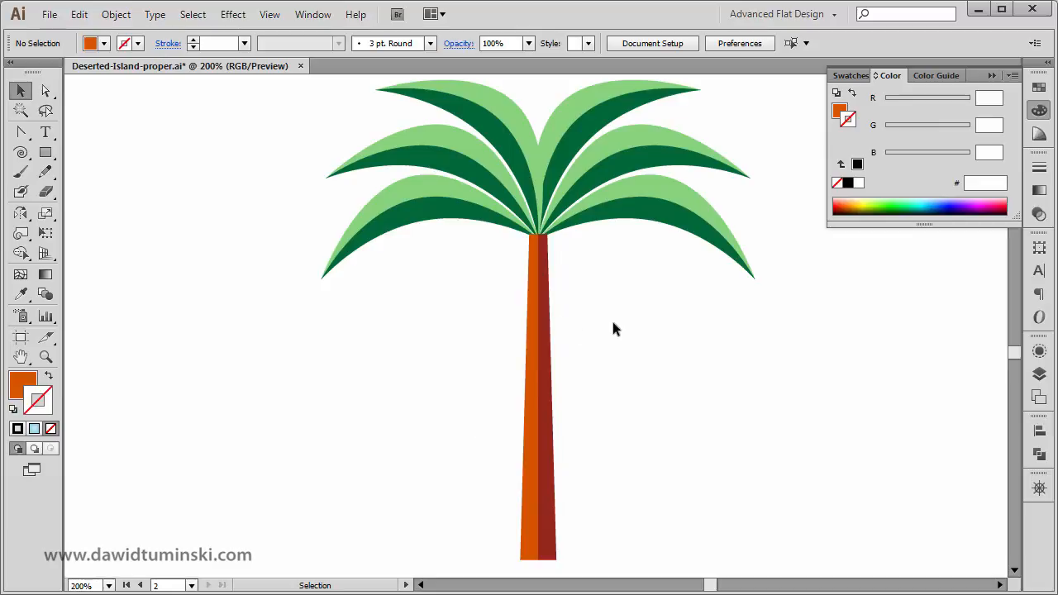
left_click_drag(607, 355, 499, 330)
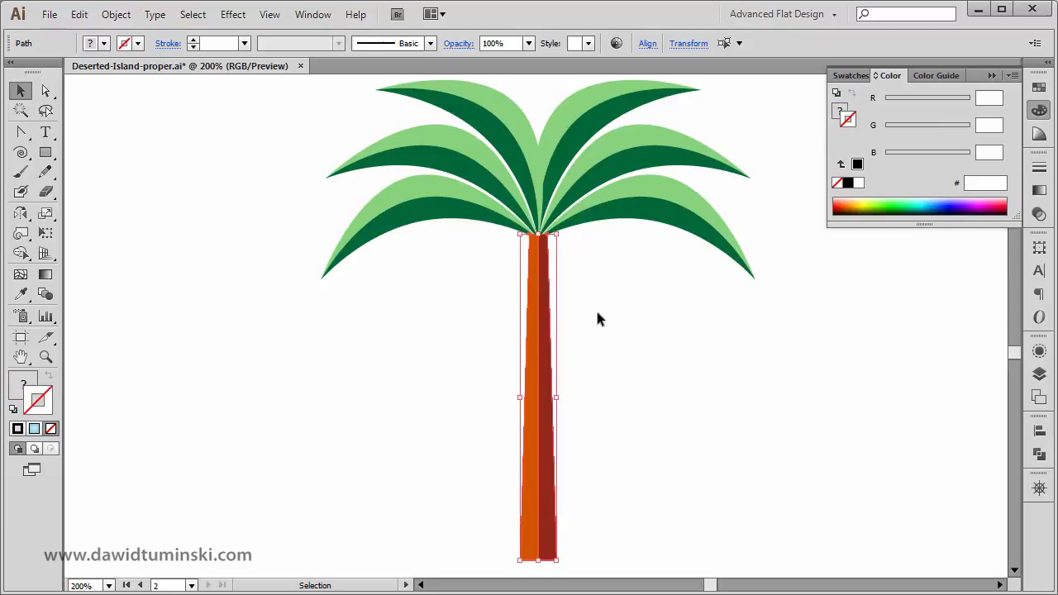
left_click(596, 308)
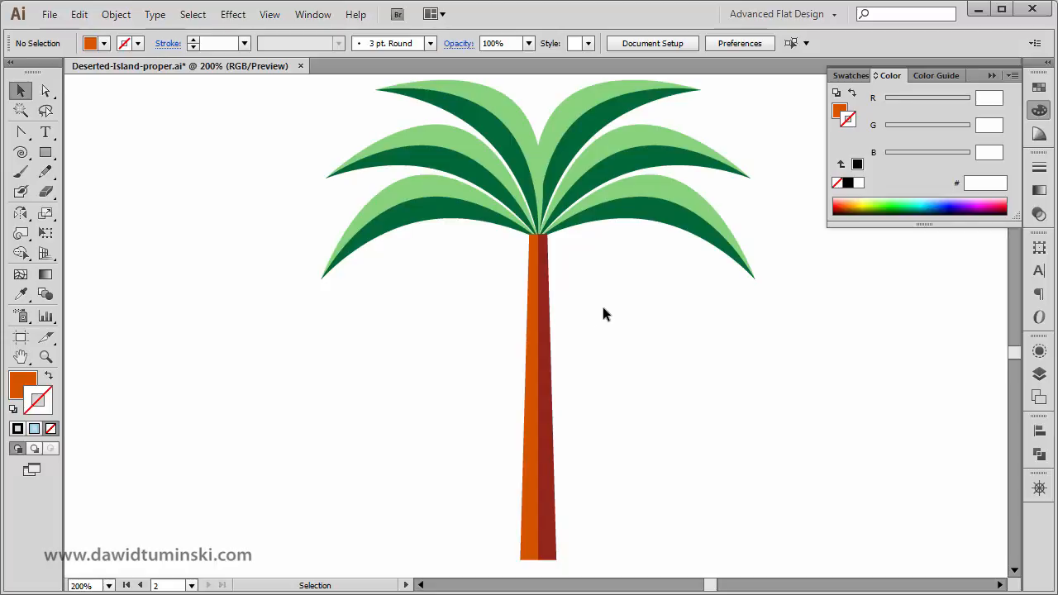